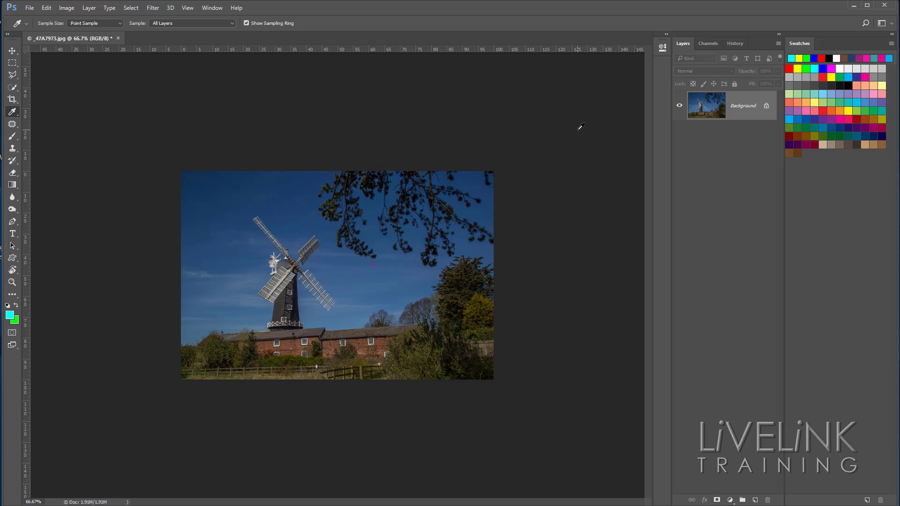
- Paint a red stroke and a yellow stroke across the windmill sails with the Brush tool, taking both colours from the swatches
right_click(13, 113)
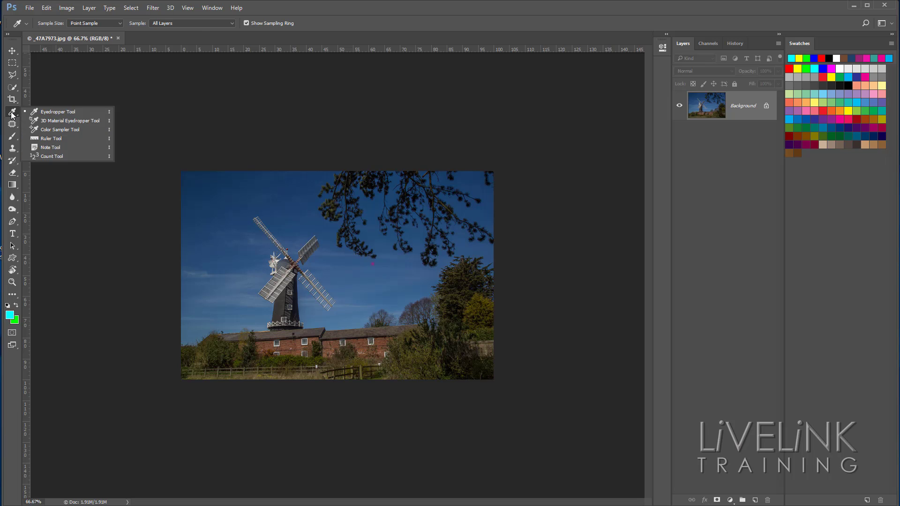
click(50, 114)
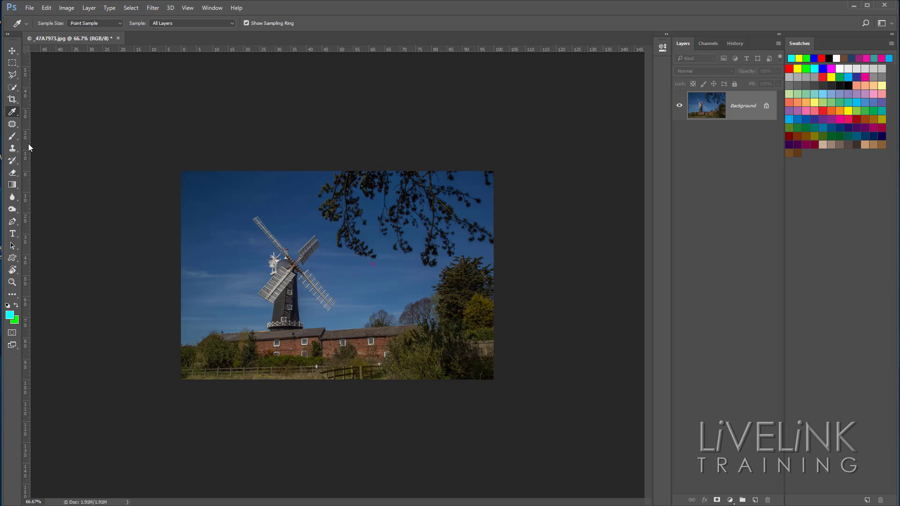
click(11, 138)
right_click(13, 138)
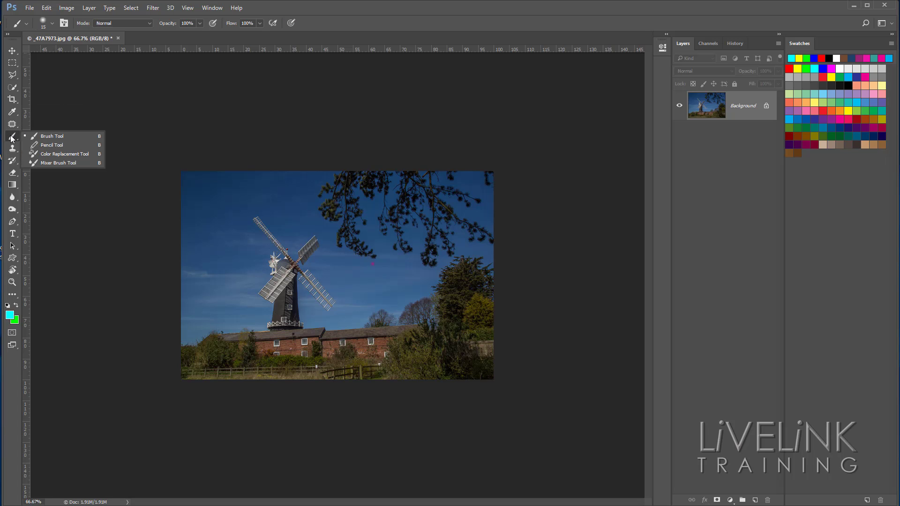
click(48, 137)
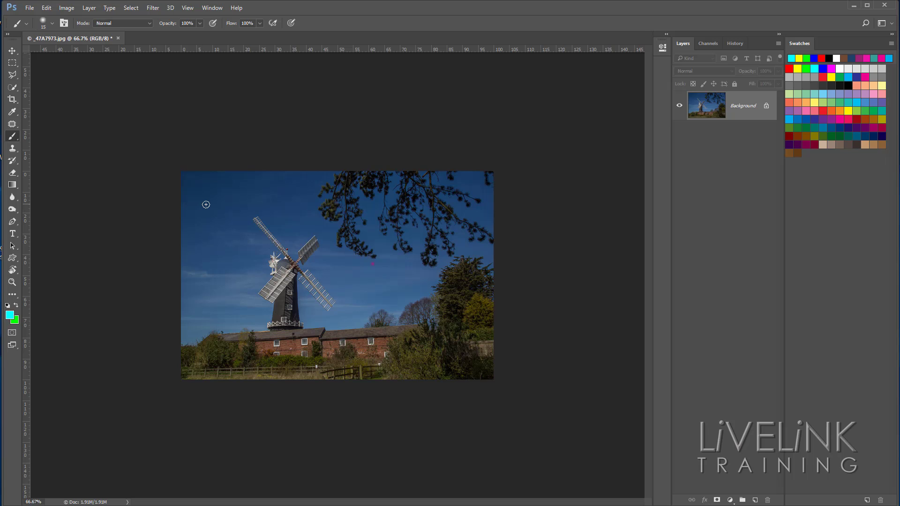
key(alt)
click(790, 70)
drag(237, 234, 338, 244)
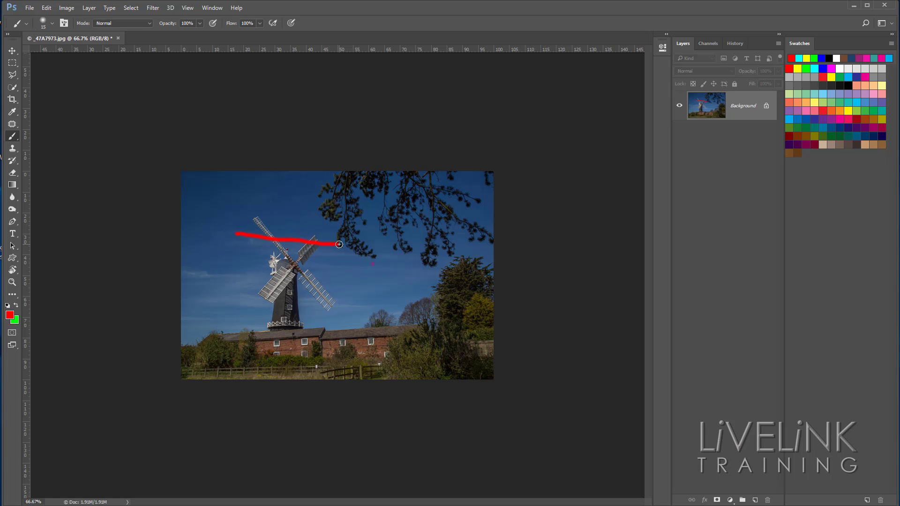
click(799, 70)
drag(241, 254, 359, 266)
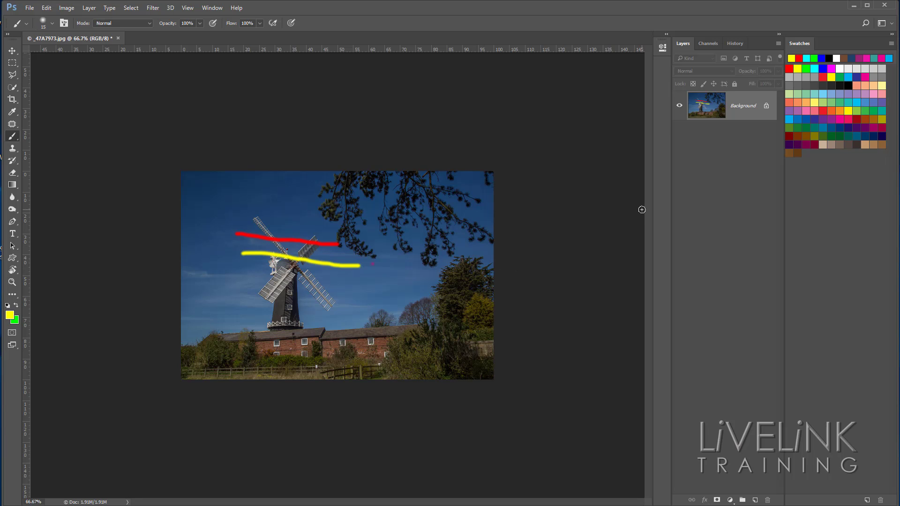
- Set the background colour to the CMYK Cyan swatch and undo the two brush strokes over the windmill
ctrl+click(847, 77)
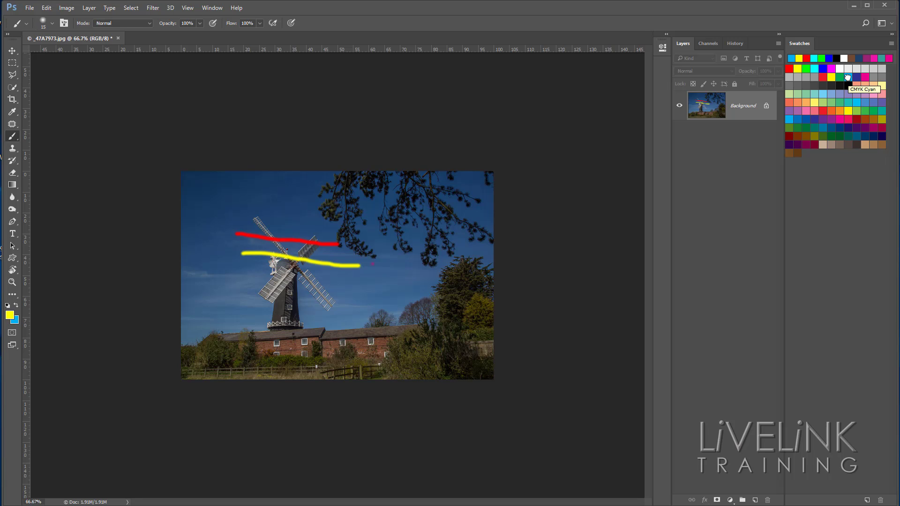
key(ctrl+z)
key(ctrl+z)
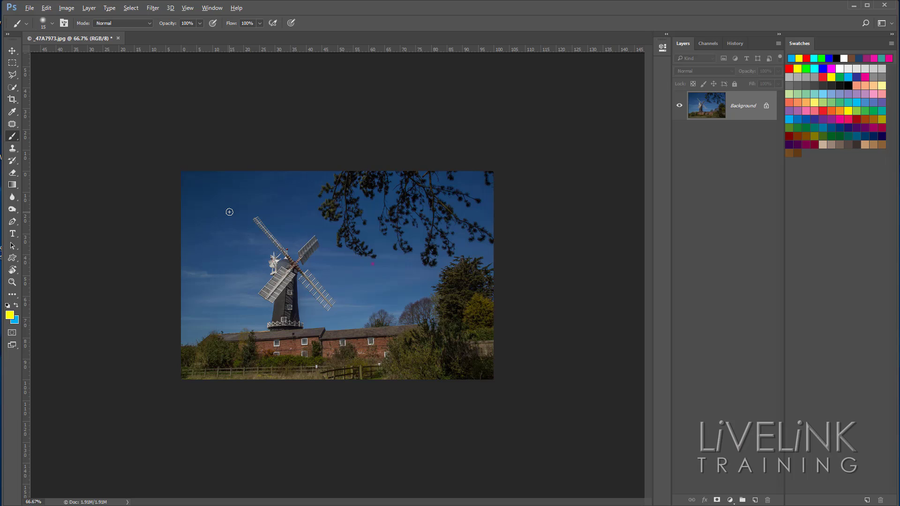
- Sample the blue of the sky with the Eyedropper and store it as a new swatch named Swatch 1
click(16, 115)
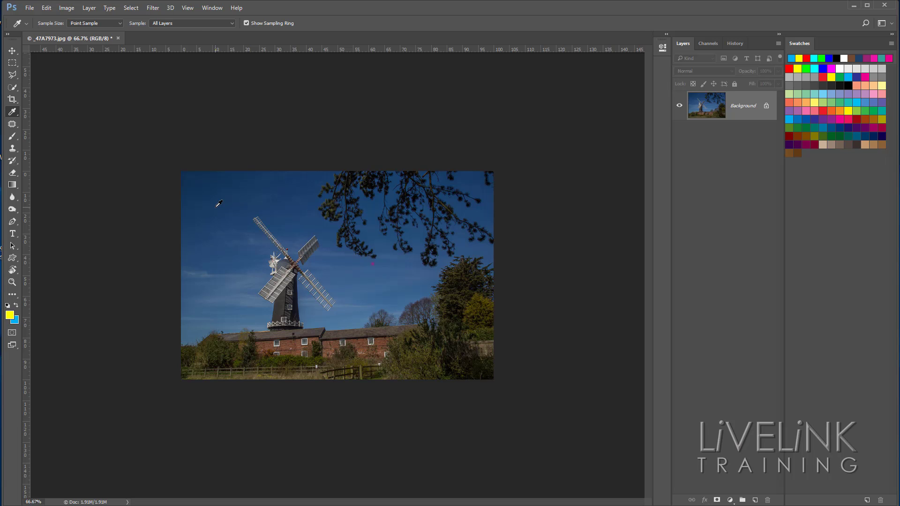
click(217, 205)
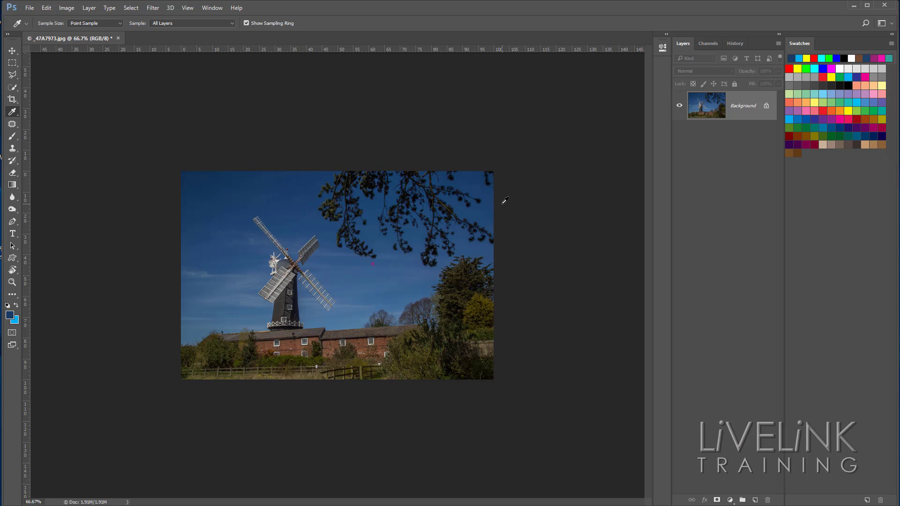
click(809, 155)
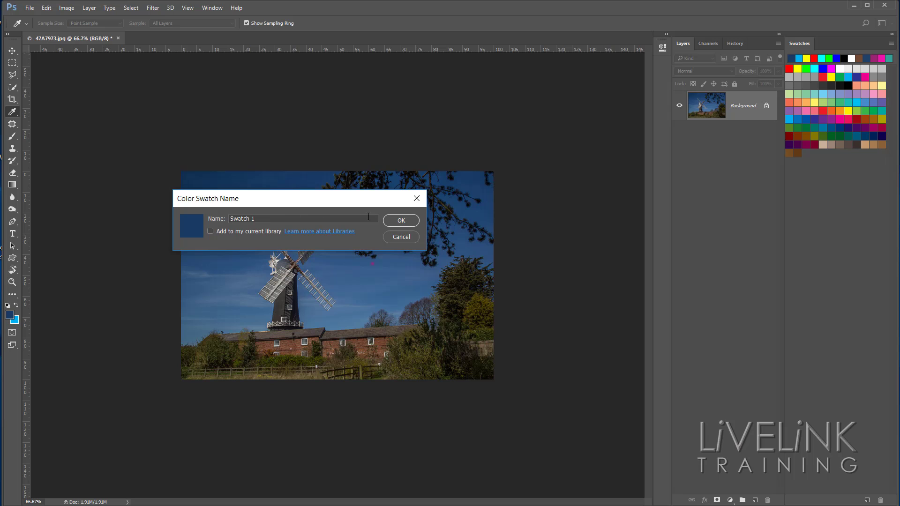
click(401, 221)
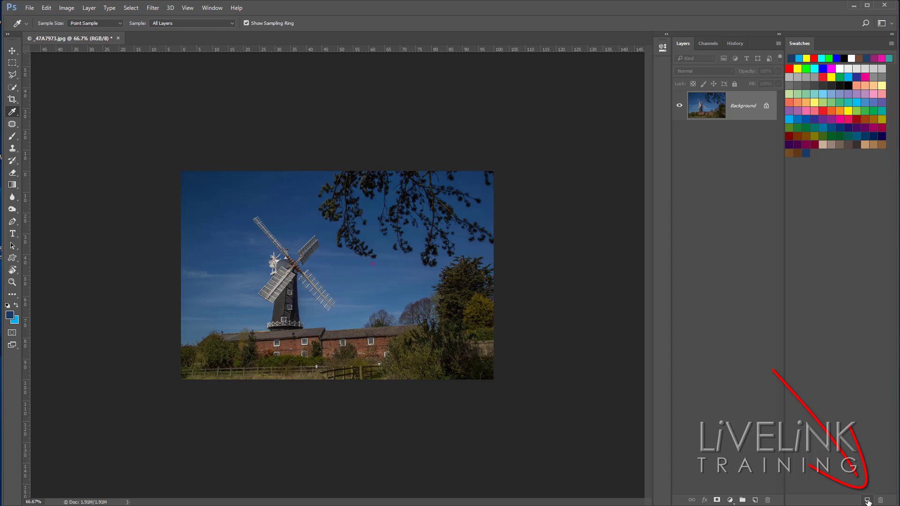
- Sample the yellow-green tree as background and foreground colour, and delete the new swatch made from it
alt+click(479, 305)
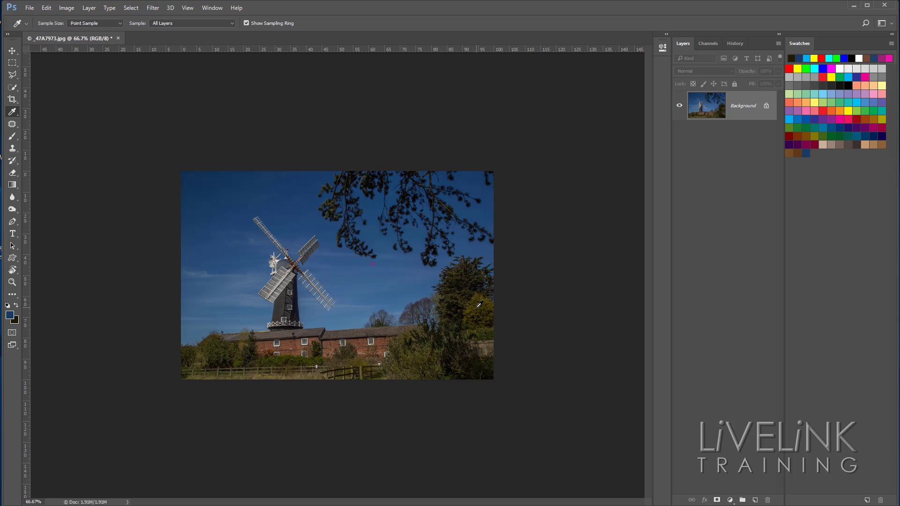
click(479, 305)
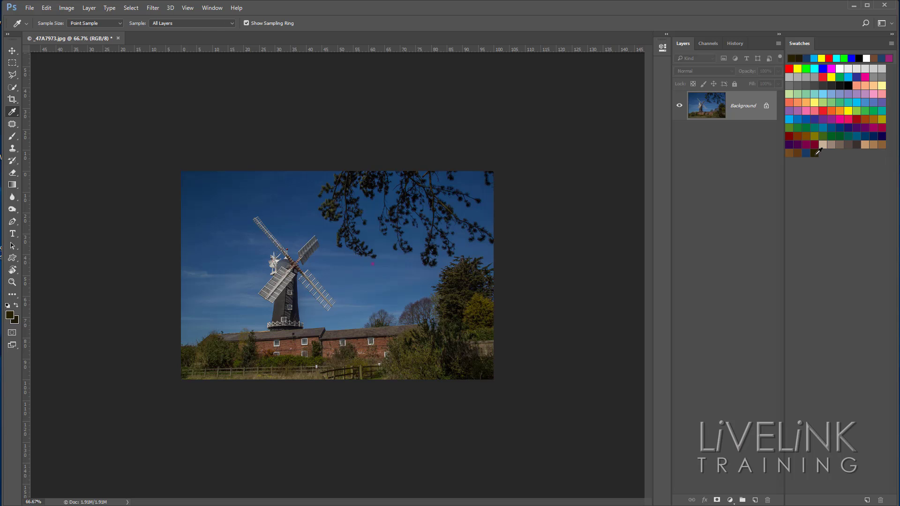
key(alt)
alt+click(816, 153)
- Sample colours from the tree, the brick wall, the windmill tower and the roof, adding each as a new swatch
click(482, 306)
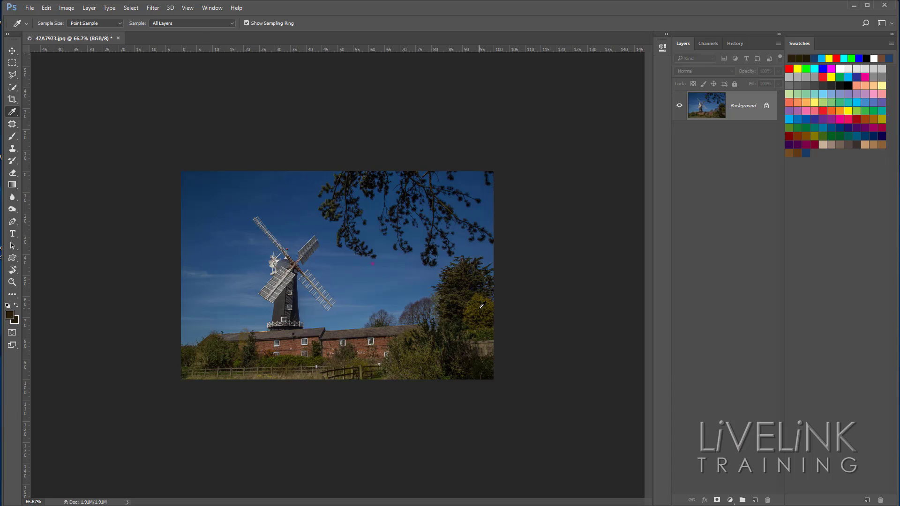
click(819, 159)
click(292, 343)
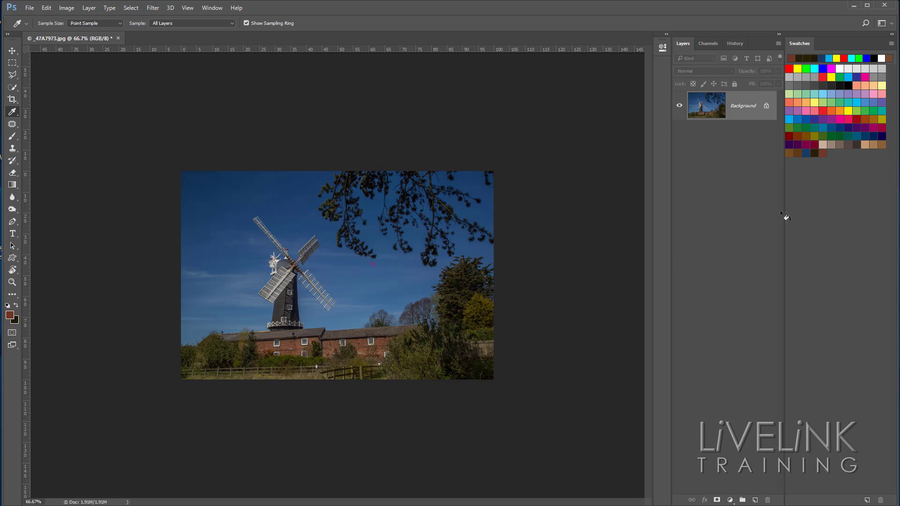
click(282, 304)
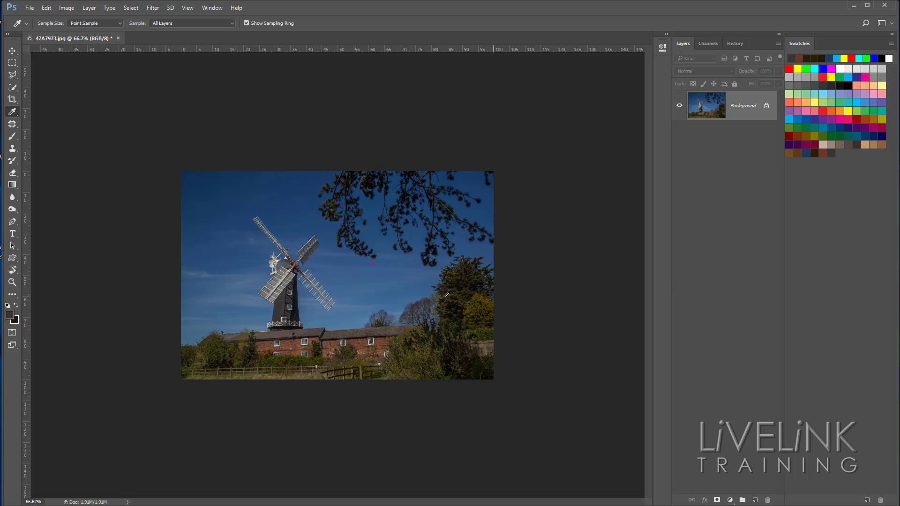
click(357, 330)
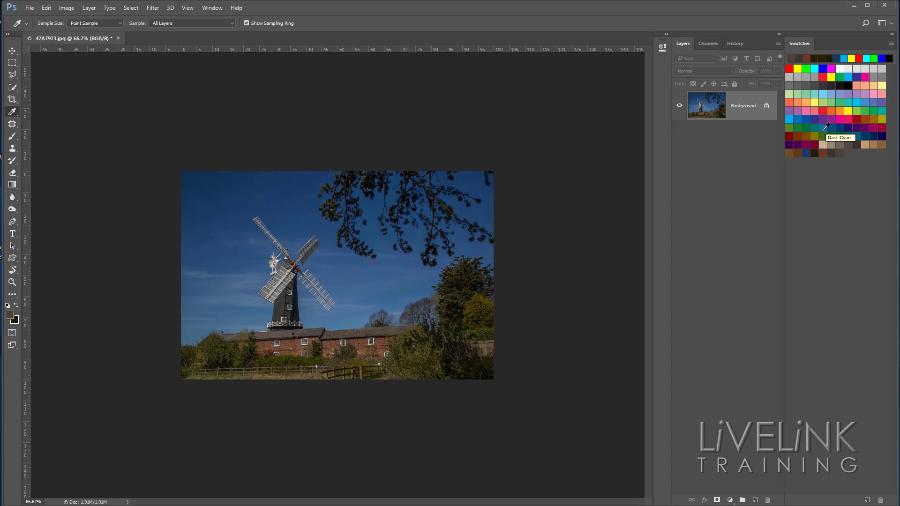
- Delete the dark green swatch just below Dark Cyan from the default swatches
key(alt)
key(alt)
alt+click(823, 136)
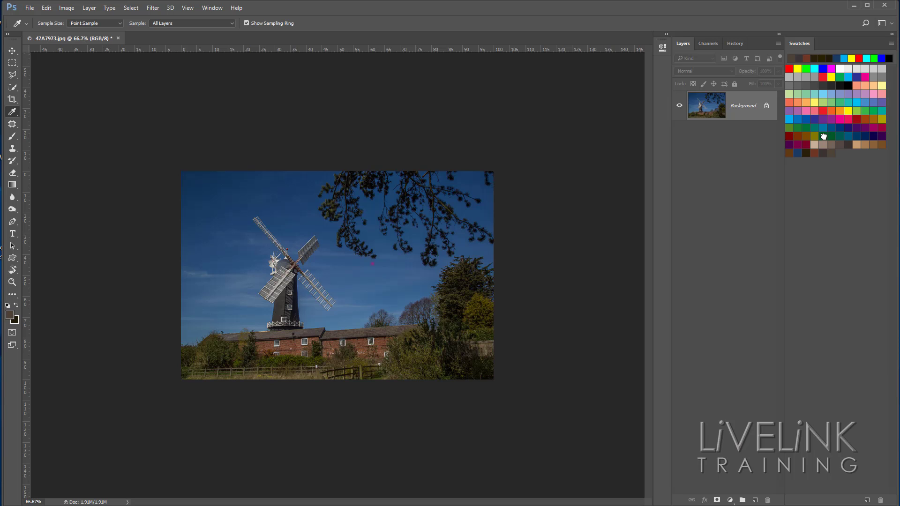
- Display the Info panel, and open the Preset Manager with Swatches as the preset type
key(F8)
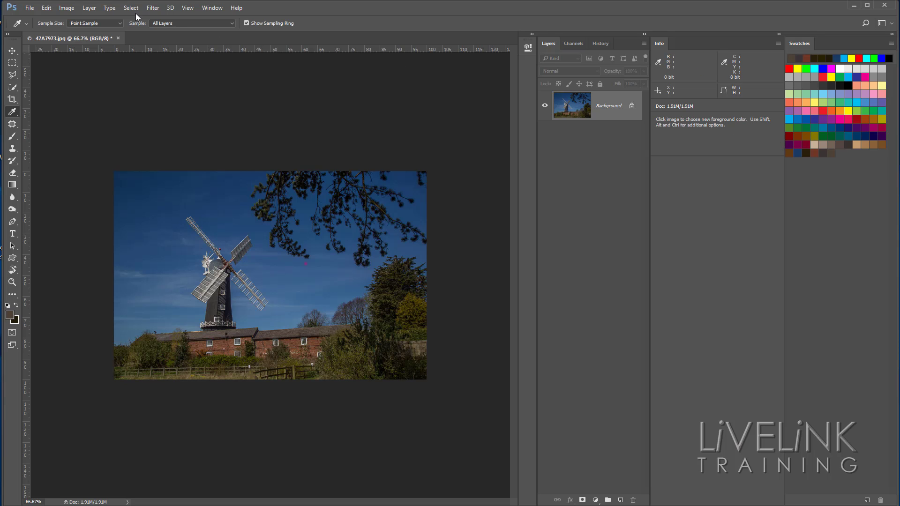
click(46, 8)
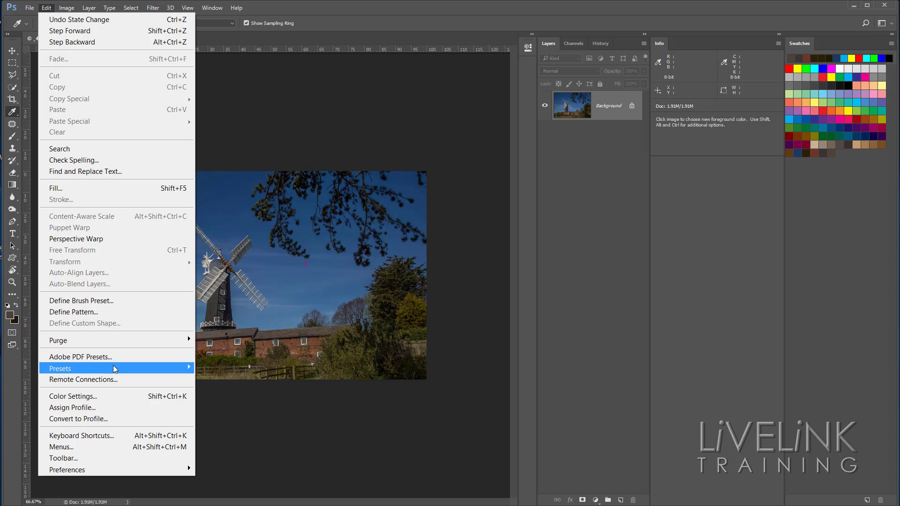
mouse_move(115, 372)
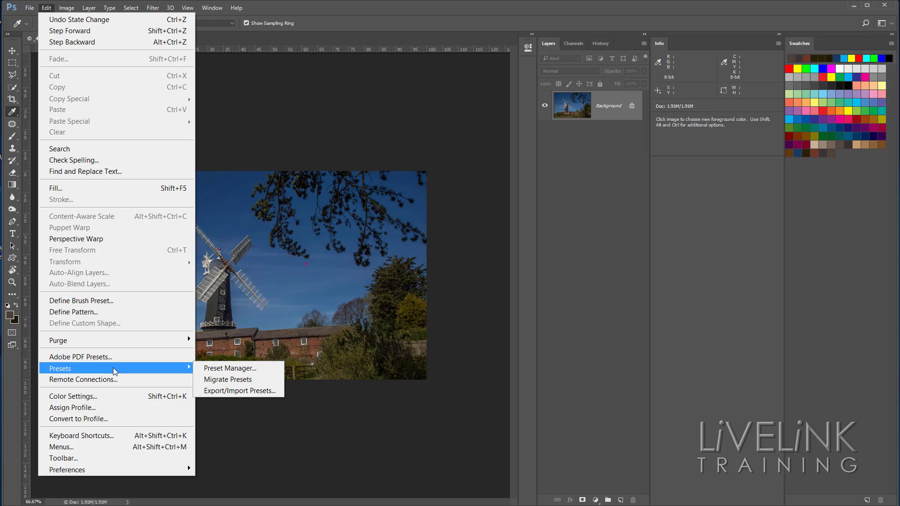
click(258, 372)
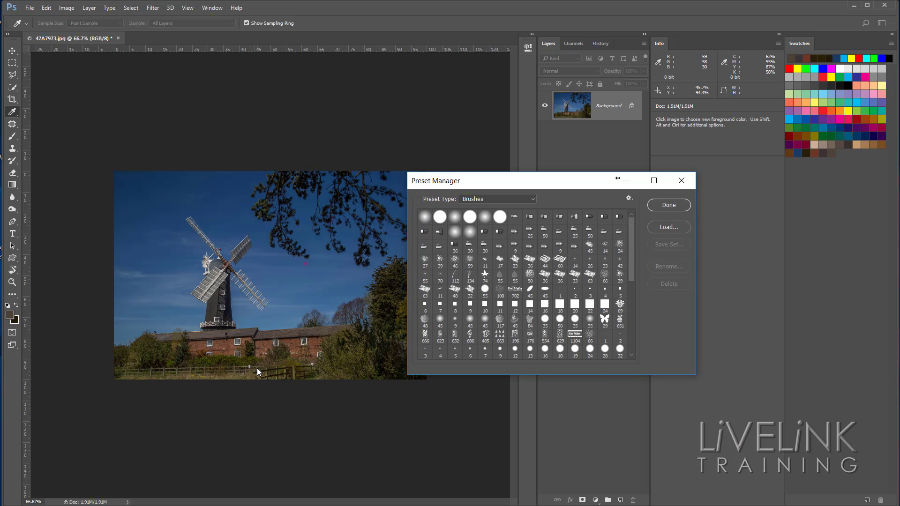
drag(534, 182, 334, 151)
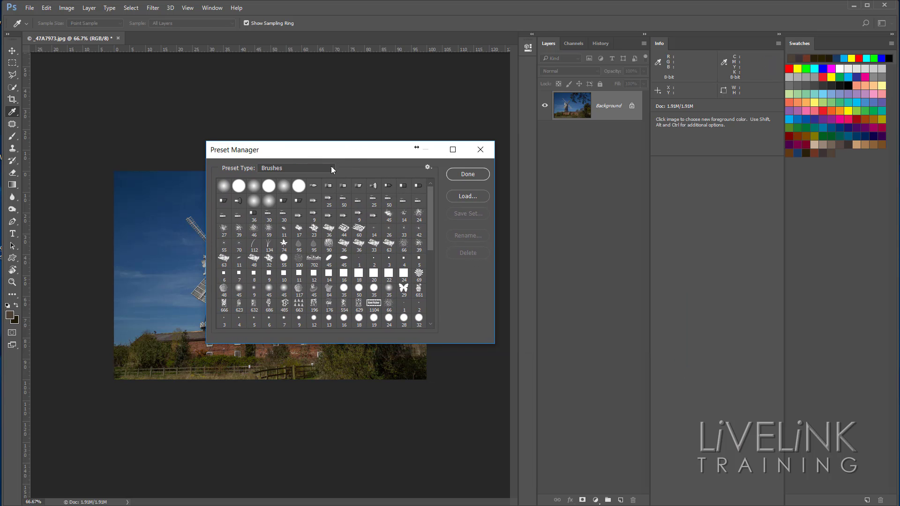
click(331, 168)
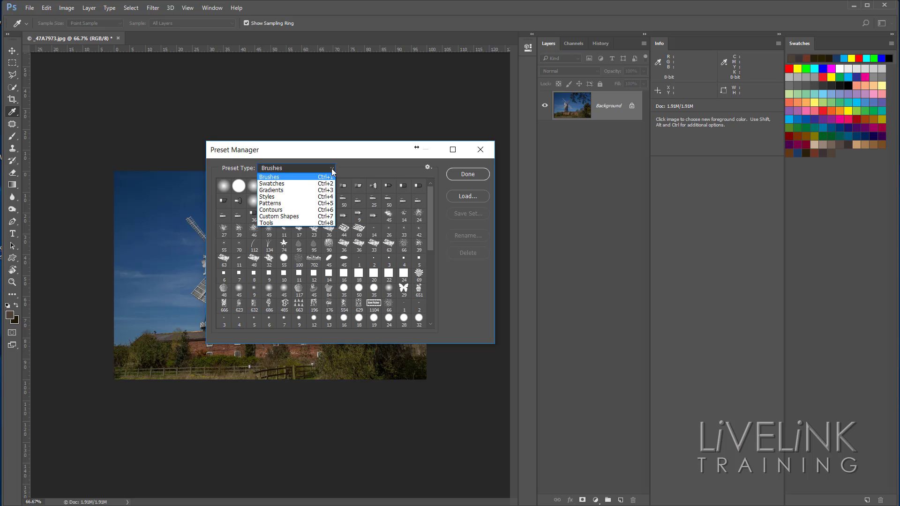
click(283, 184)
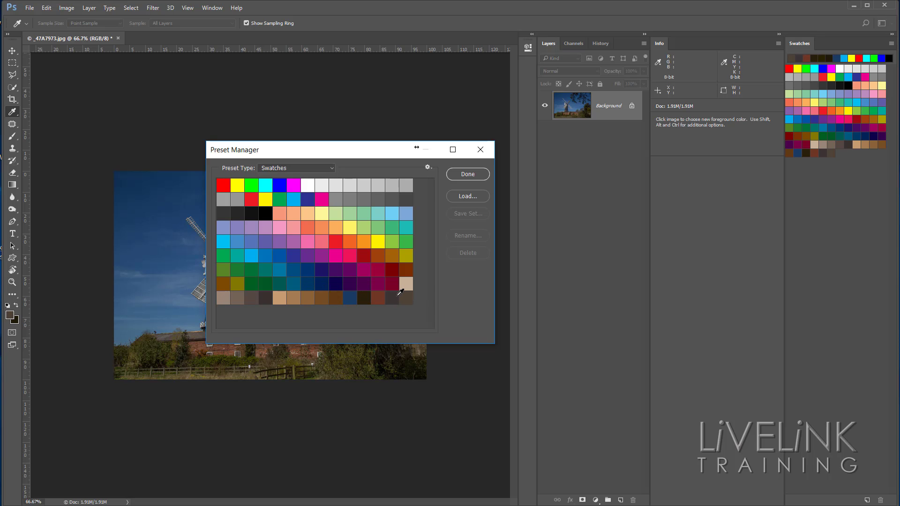
- Delete all default swatches in the Preset Manager, from the first red through the last brown before the sampled sky blue
click(222, 185)
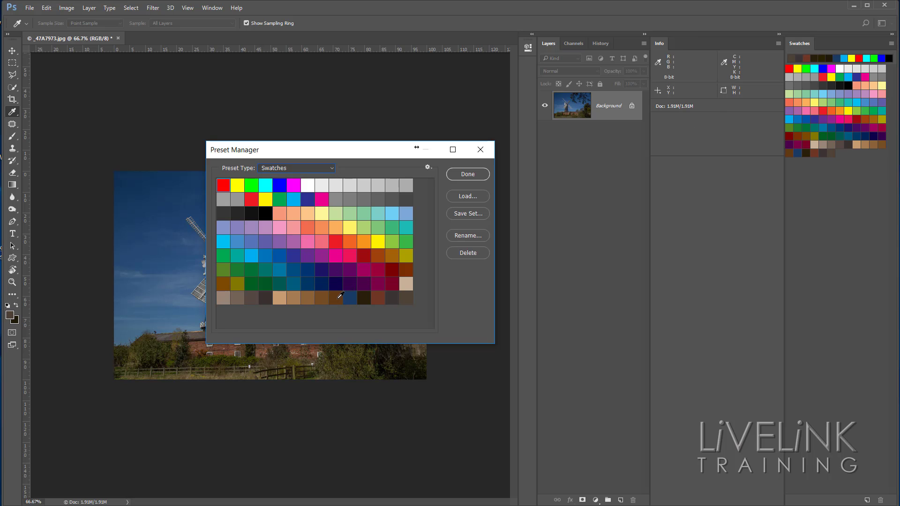
shift+click(338, 297)
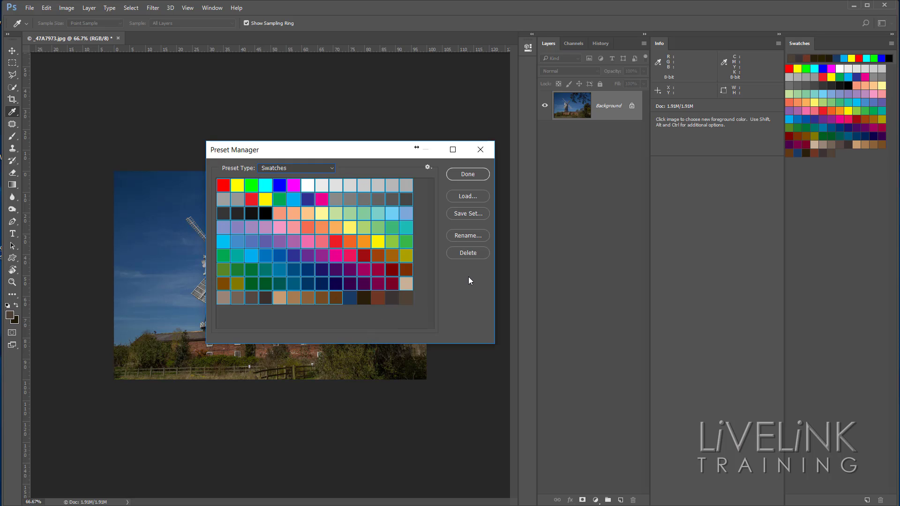
click(467, 253)
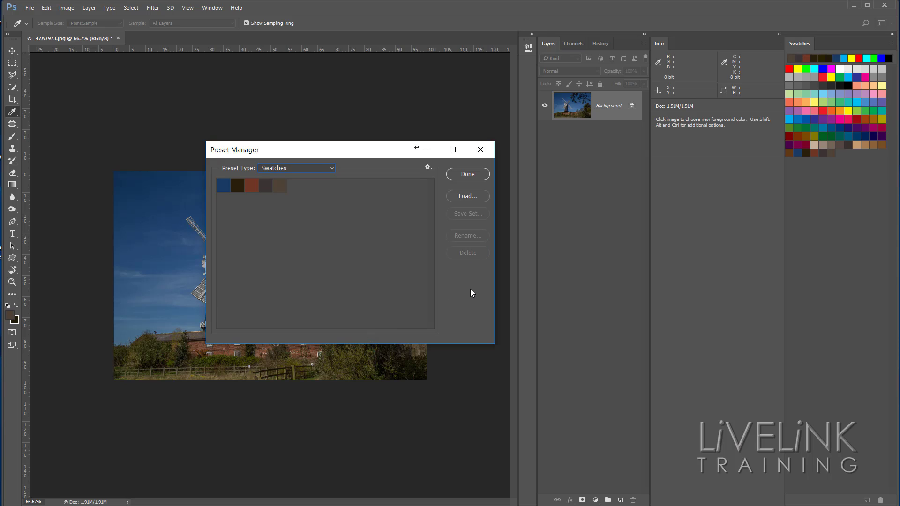
- Start saving all five sampled swatches as a set, choosing the Swatches folder on the Desktop as the location
click(227, 185)
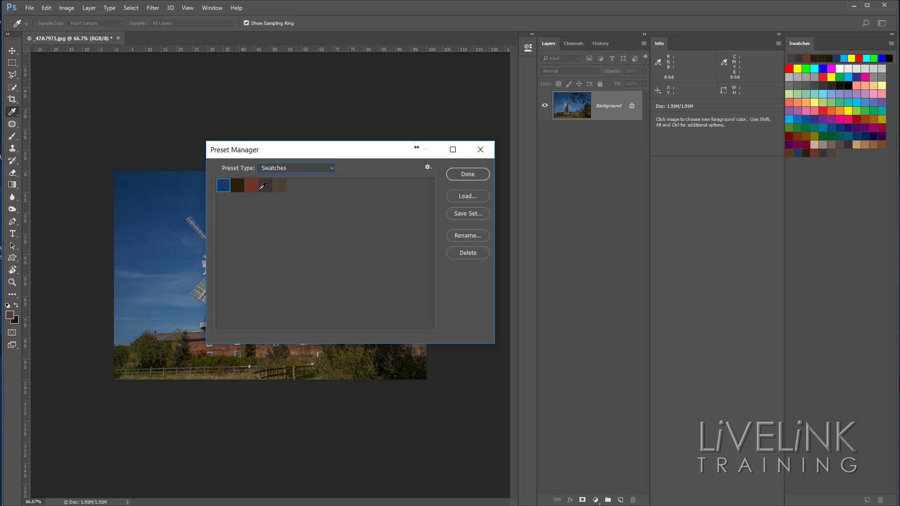
shift+click(282, 185)
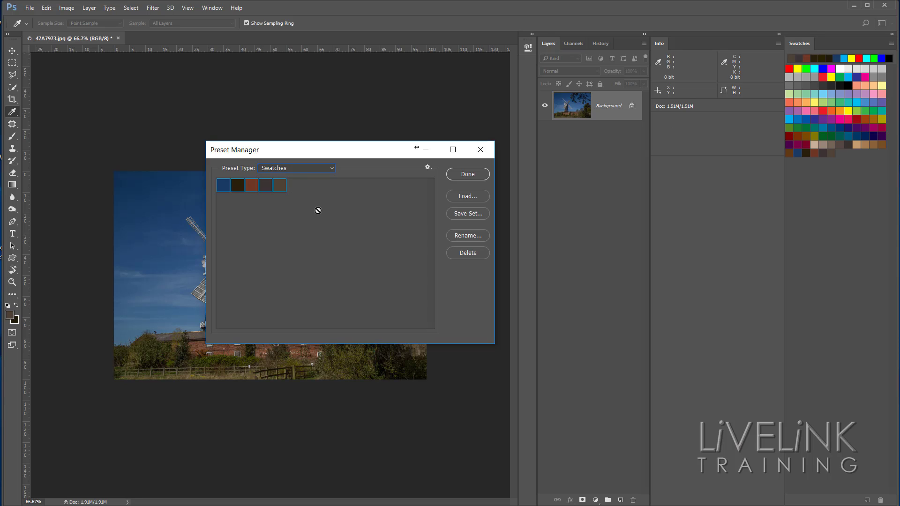
click(465, 213)
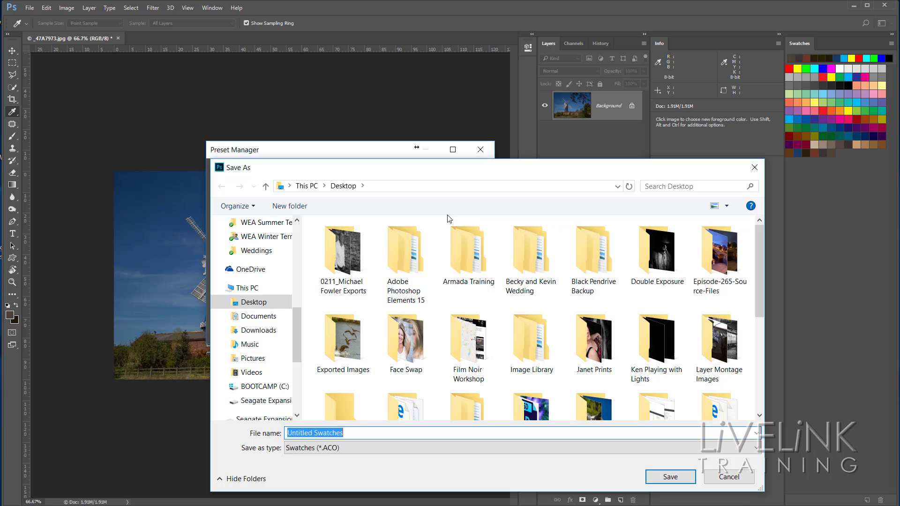
click(254, 302)
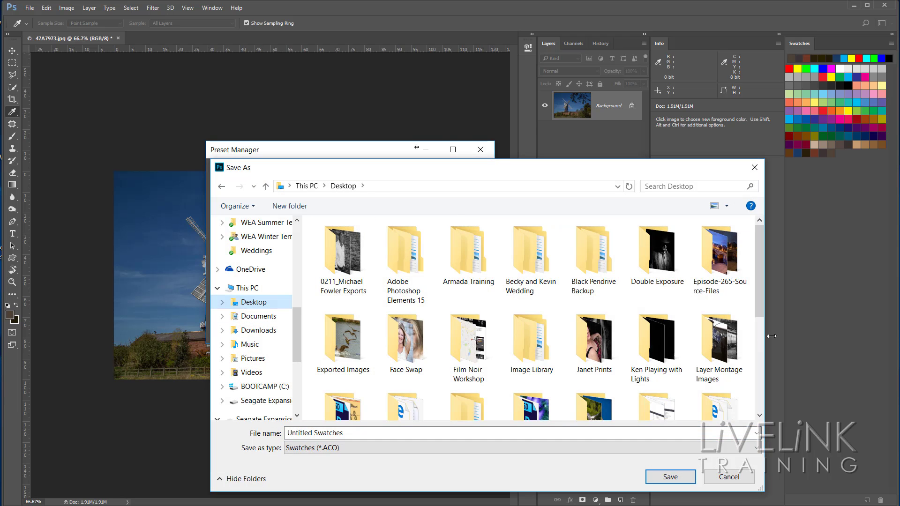
drag(764, 275, 761, 357)
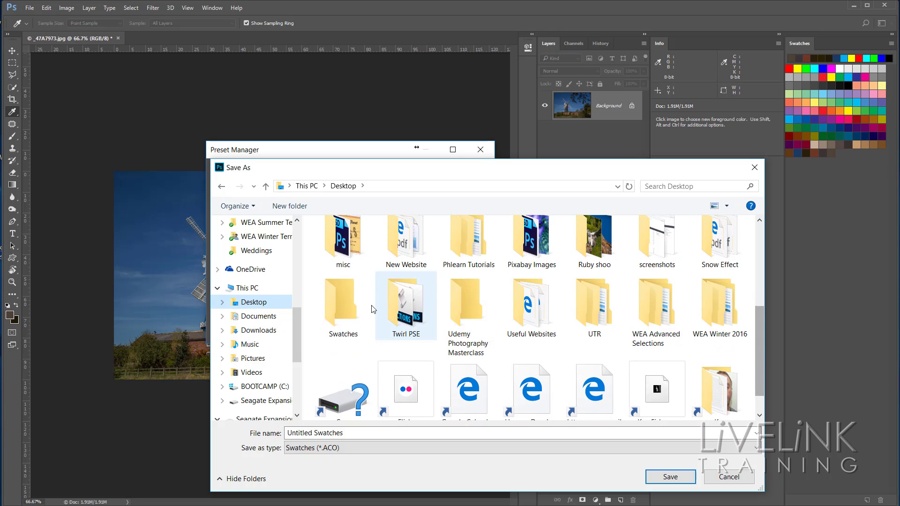
double_click(333, 298)
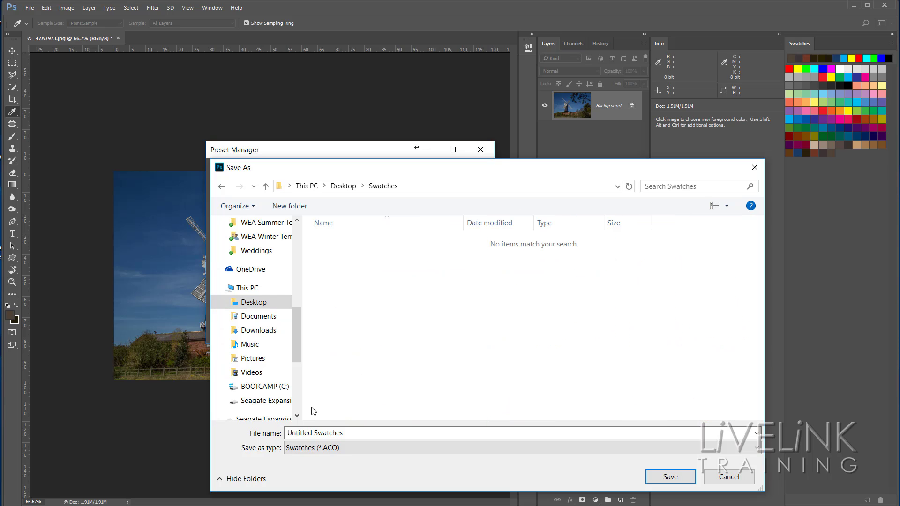
- Save the swatch set under the file name Windmill and close the Preset Manager
click(347, 433)
text(W)
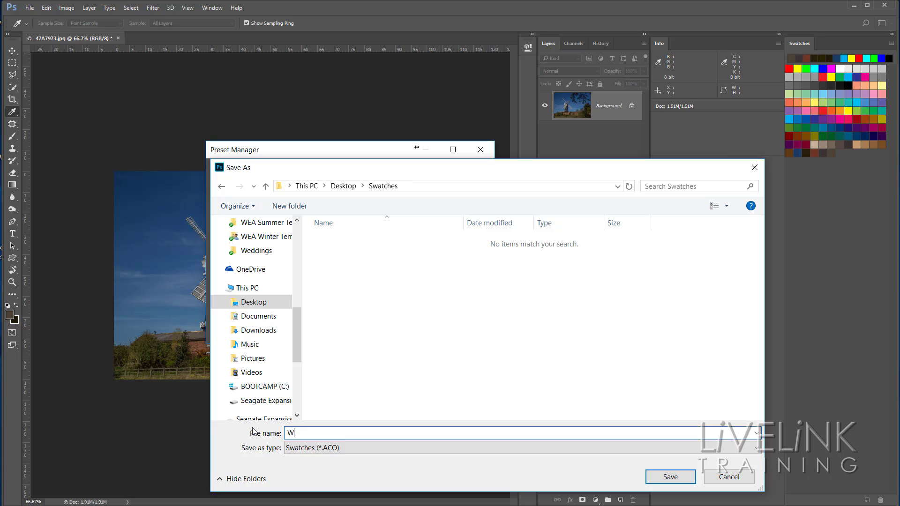
text(indmill)
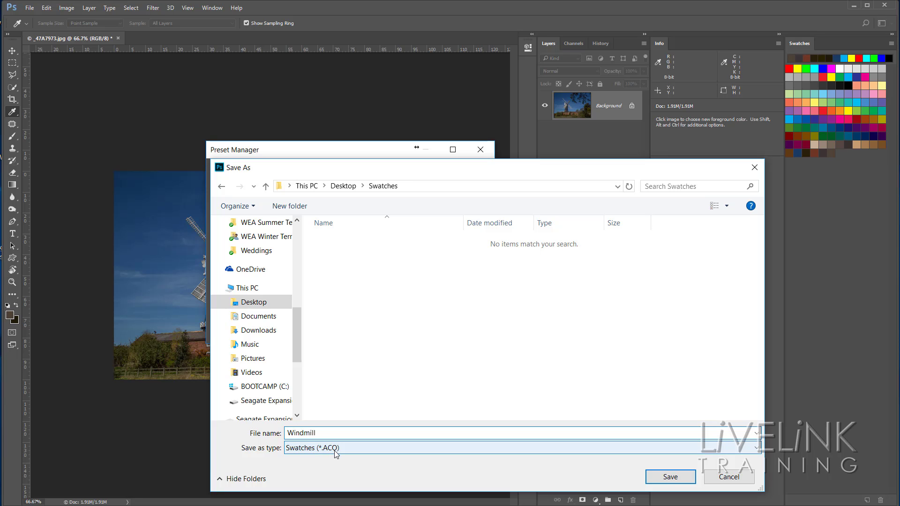
click(670, 477)
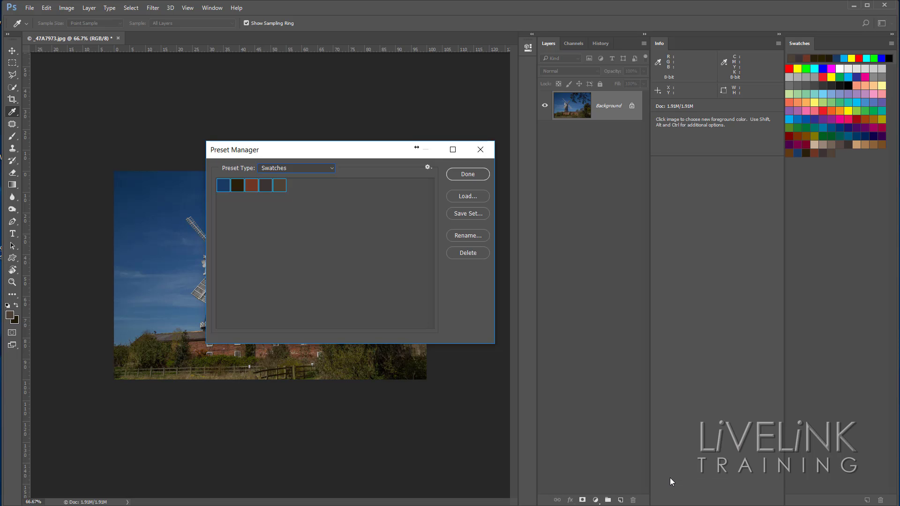
click(468, 174)
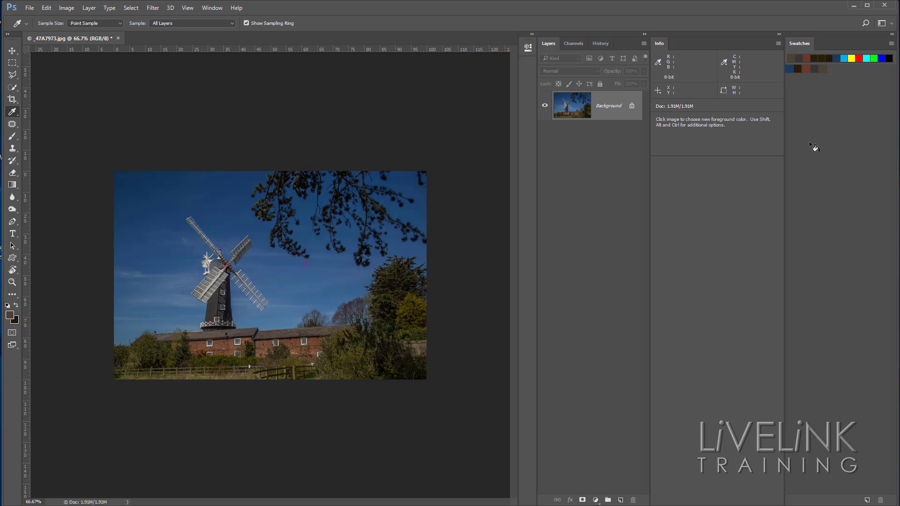
- Reset the swatches to the default colours, replacing the current ones without saving changes
click(893, 44)
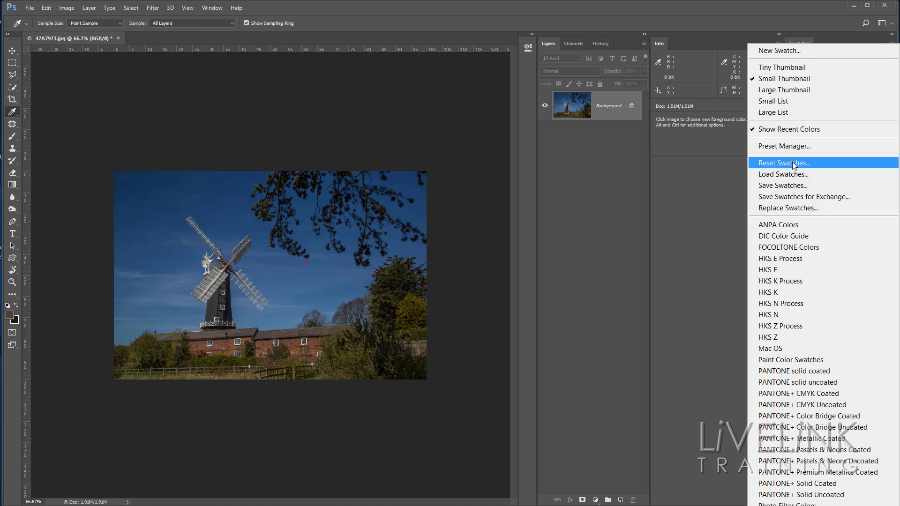
click(791, 162)
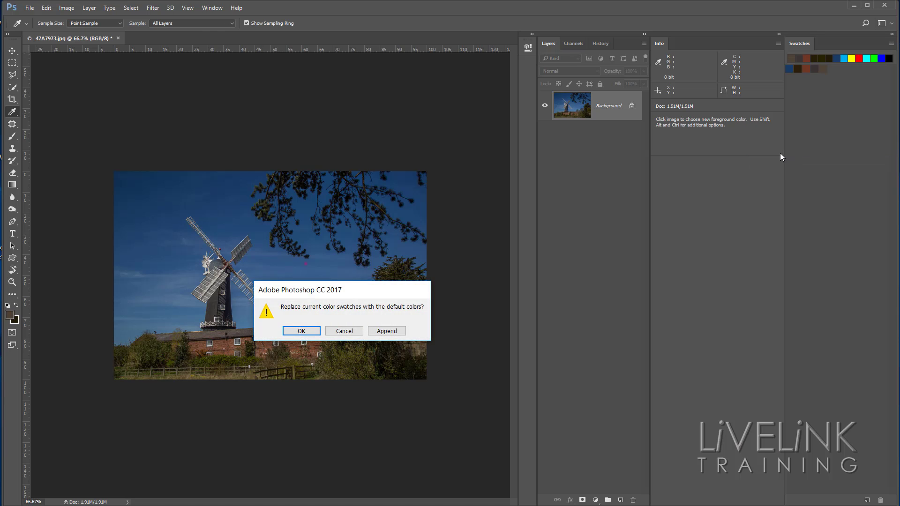
click(302, 331)
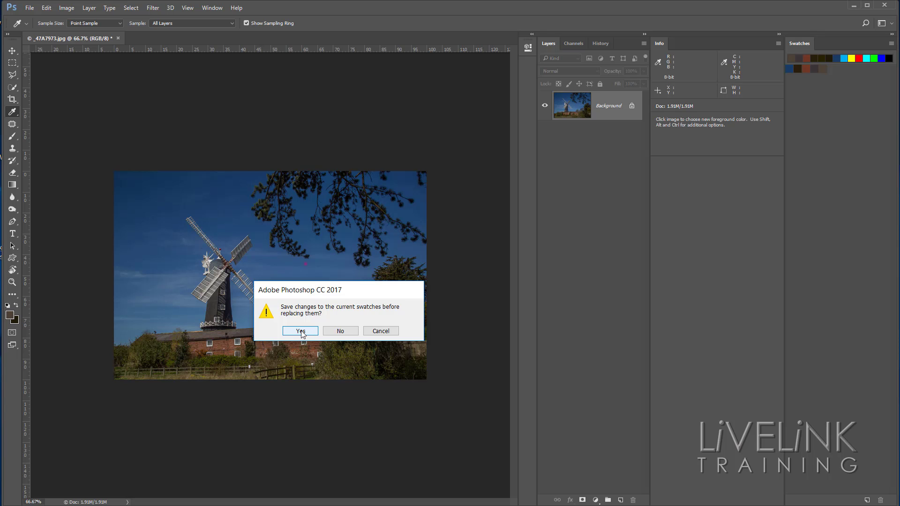
click(341, 332)
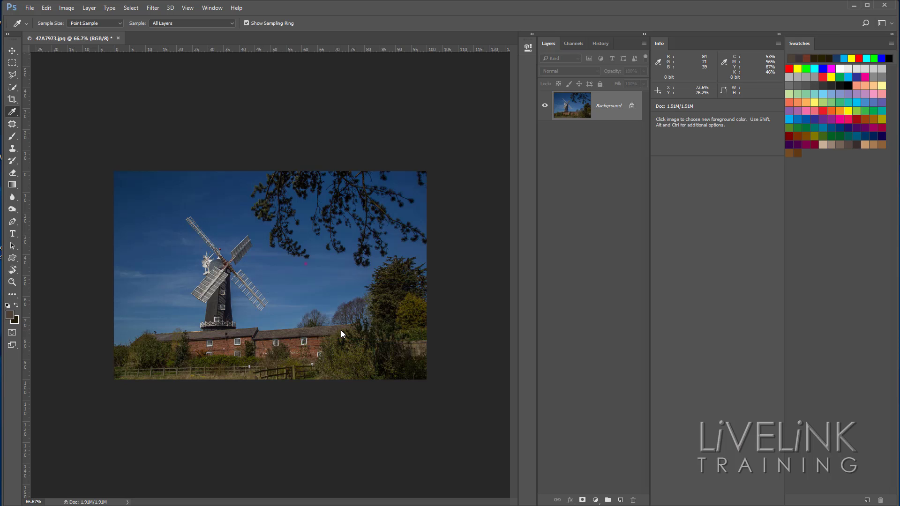
- Load the Windmill swatch file from the Swatches folder on the Desktop into the current swatches
click(892, 43)
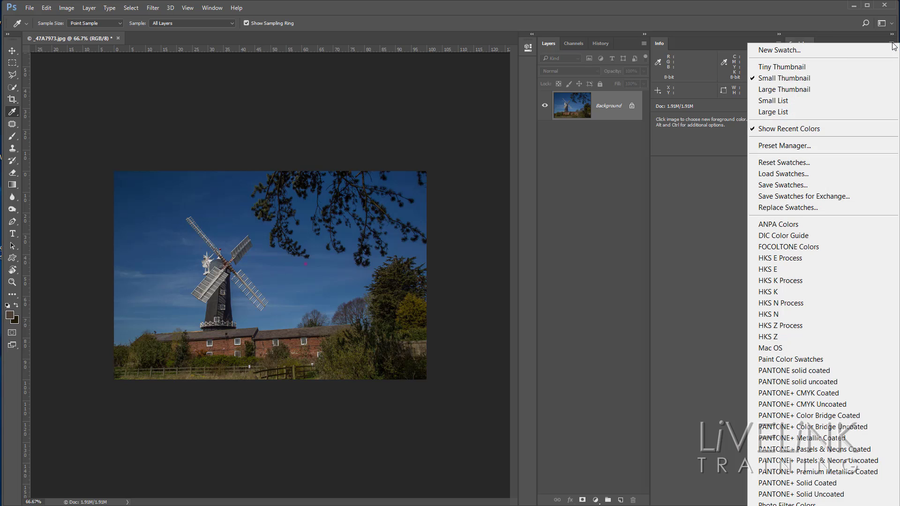
click(798, 174)
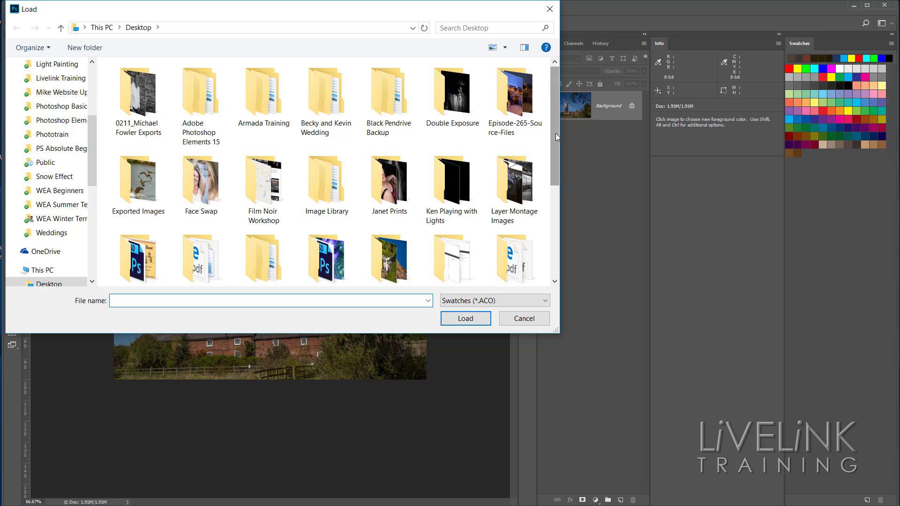
drag(555, 133, 552, 235)
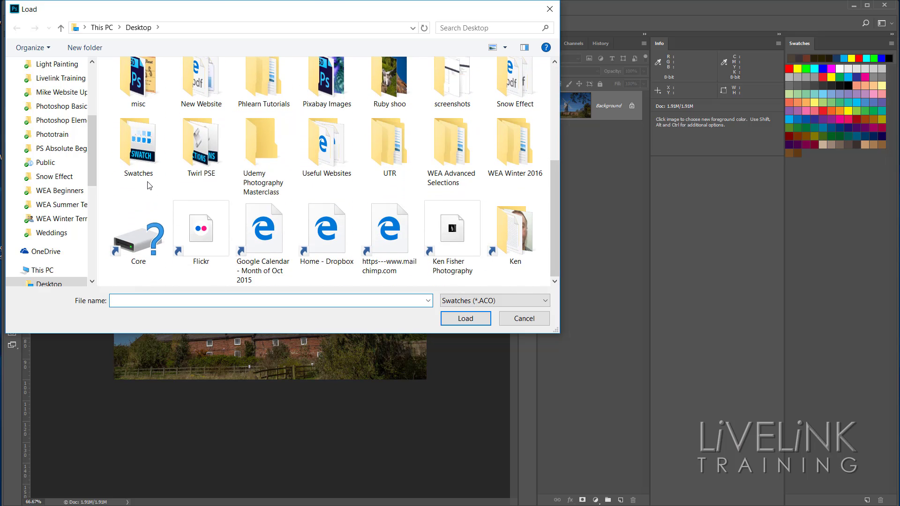
double_click(142, 148)
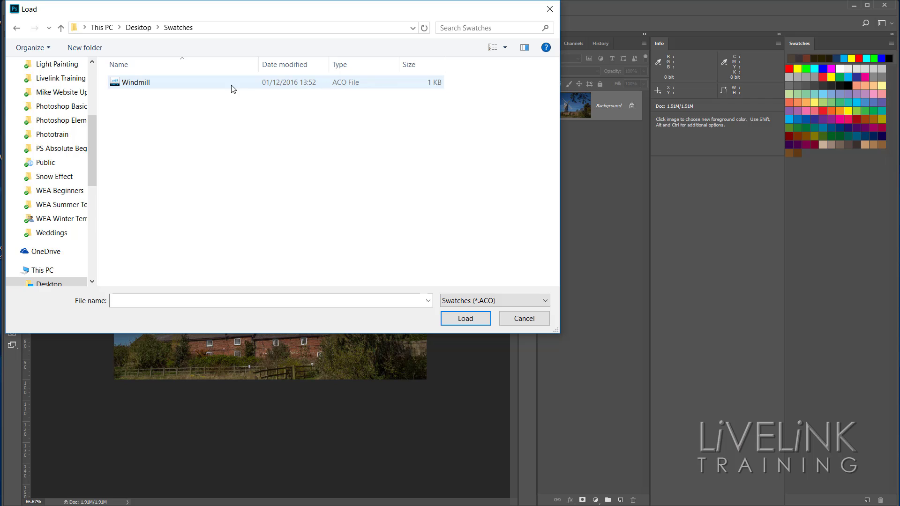
click(464, 318)
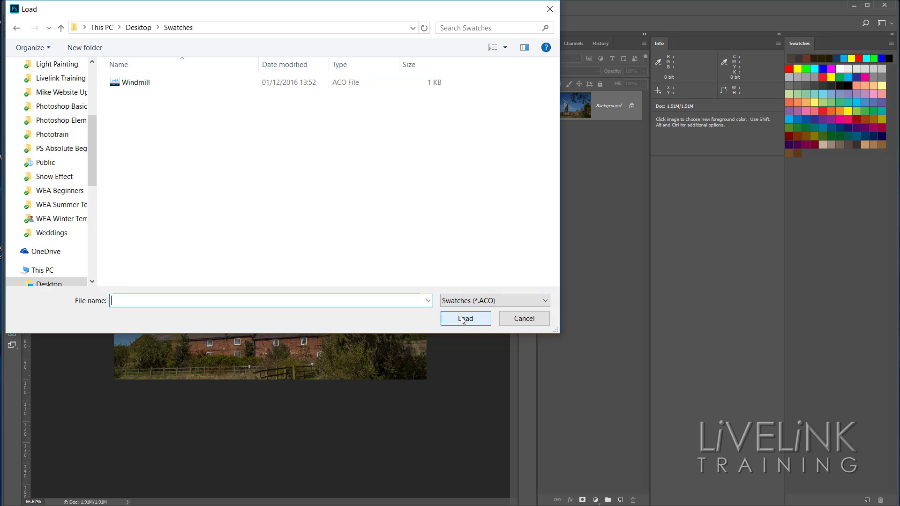
click(134, 82)
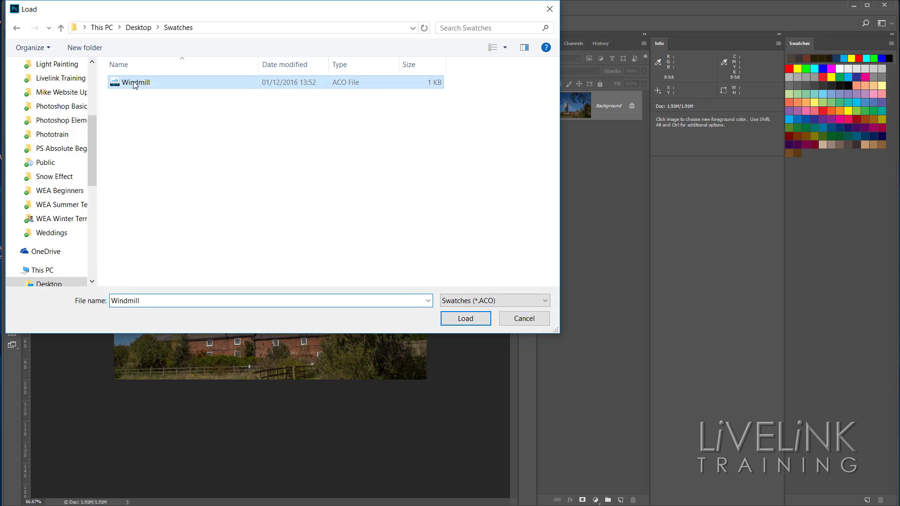
click(472, 321)
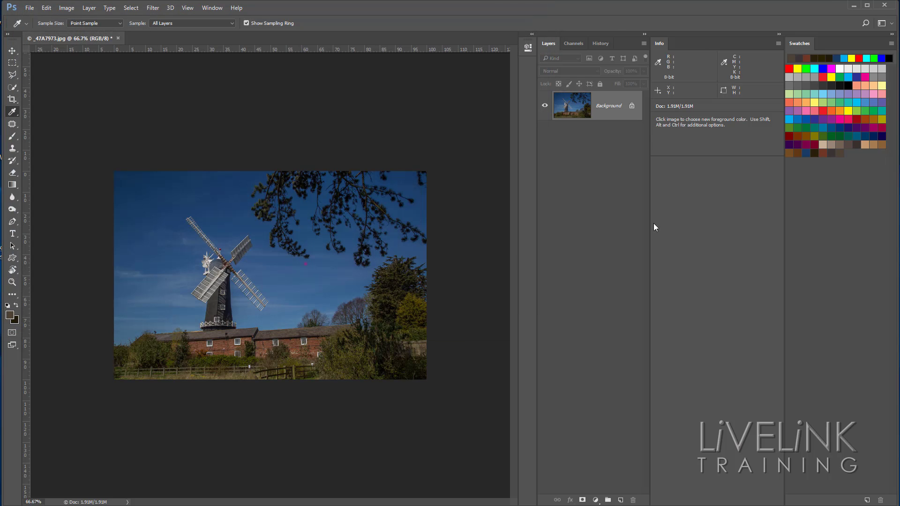